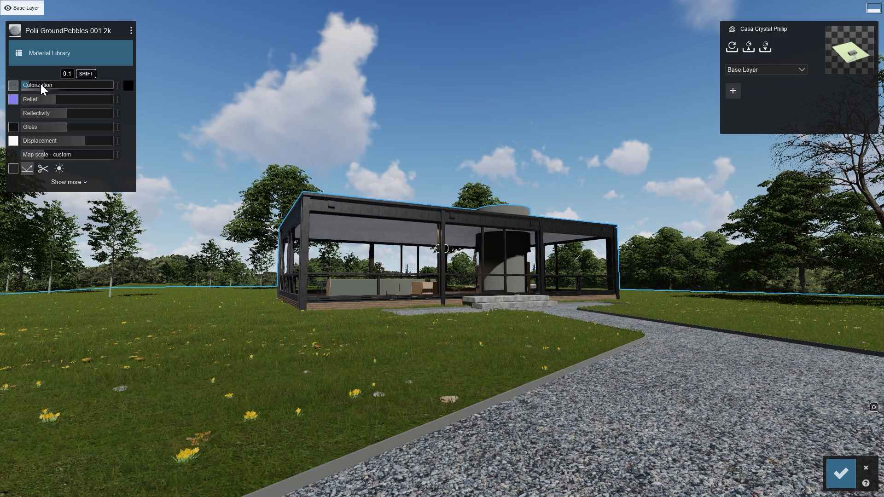
- Import Stone_color.png as the color map of the Polii GroundPebbles 001 2k path material
{"action": "left_click_drag", "start_coordinate": [41, 85], "coordinate": [61, 105]}
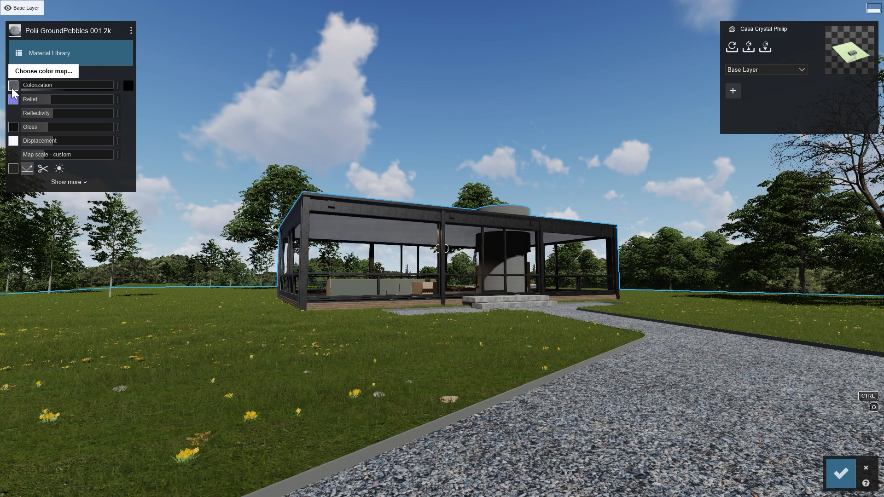
{"action": "mouse_move", "coordinate": [13, 92]}
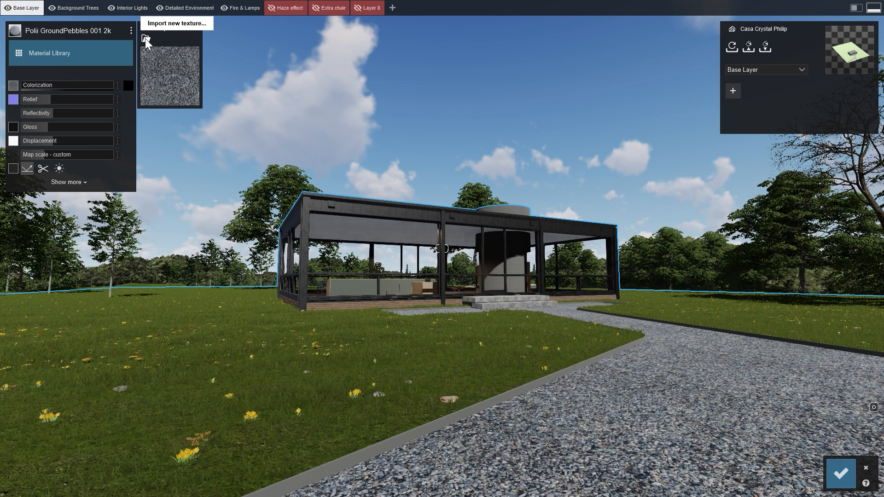
{"action": "left_click", "coordinate": [145, 38]}
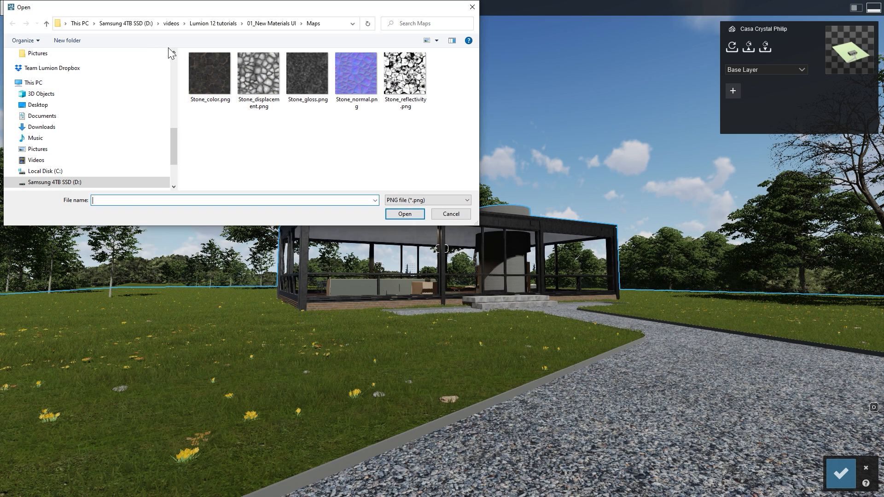
{"action": "left_click", "coordinate": [205, 70]}
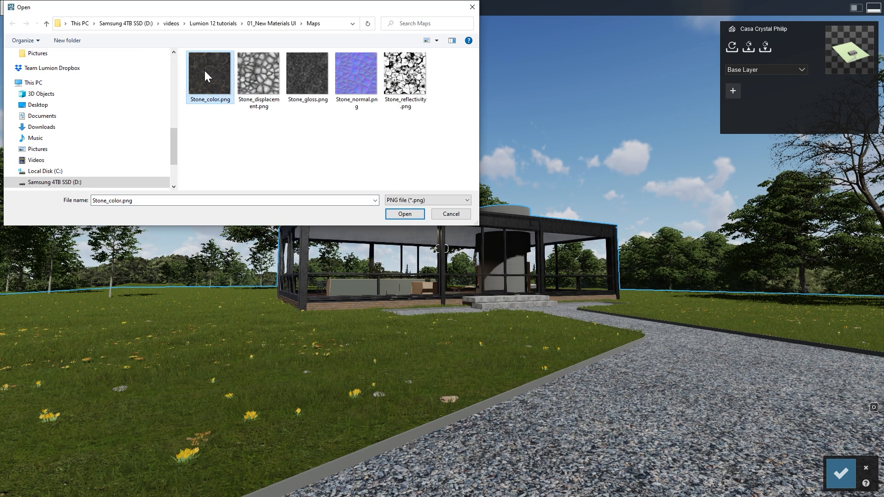
{"action": "left_click", "coordinate": [390, 215]}
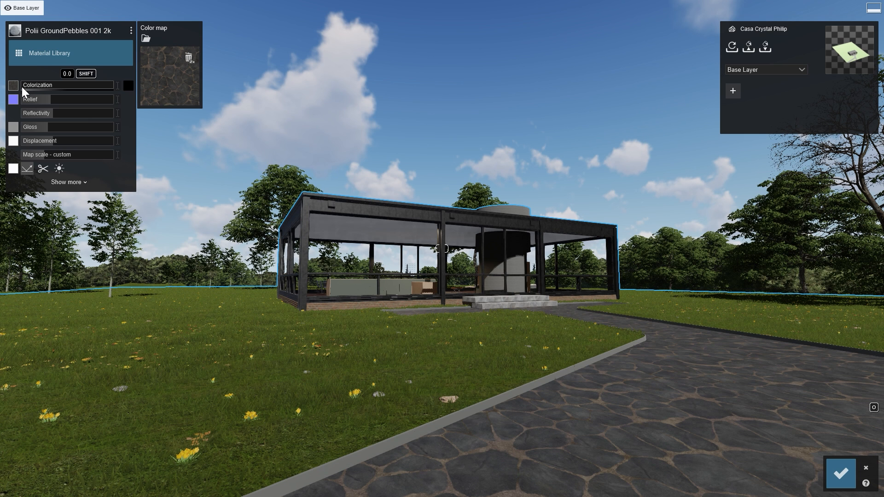
- Try tinting the path material with a dark red Colorization color
{"action": "mouse_move", "coordinate": [21, 86]}
{"action": "left_mouse_down"}
{"action": "mouse_move", "coordinate": [70, 88]}
{"action": "mouse_move", "coordinate": [31, 92]}
{"action": "left_mouse_up"}
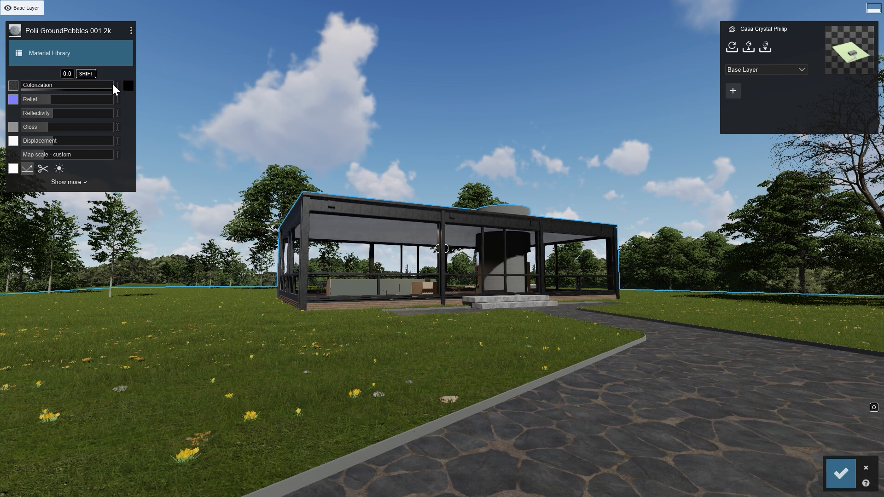
{"action": "left_click", "coordinate": [128, 85]}
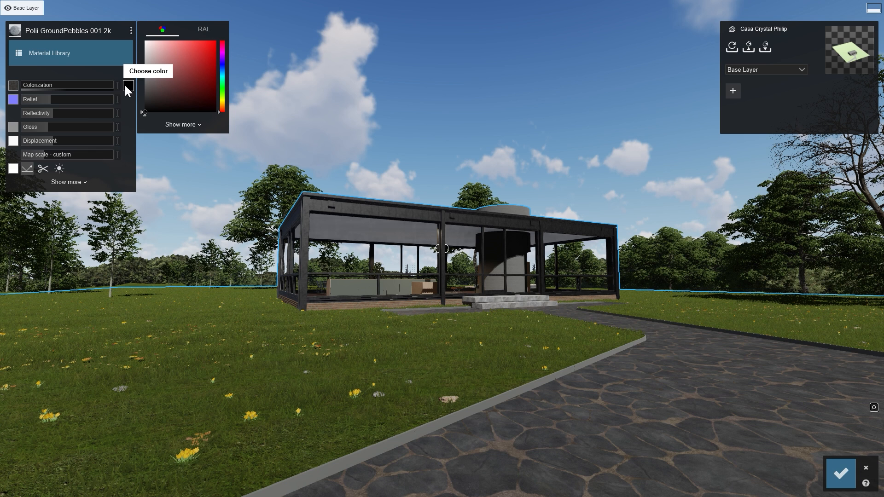
{"action": "left_click", "coordinate": [163, 94]}
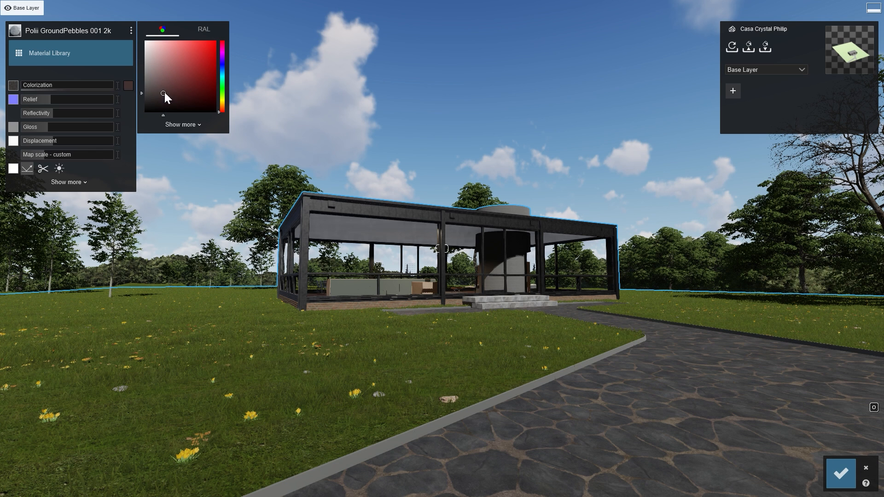
{"action": "left_click_drag", "start_coordinate": [187, 86], "coordinate": [206, 69]}
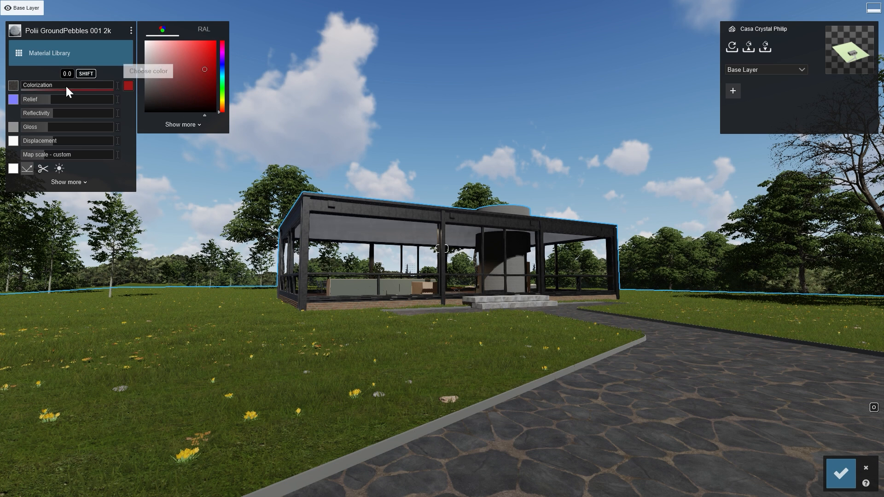
{"action": "mouse_move", "coordinate": [23, 85]}
{"action": "left_mouse_down"}
{"action": "mouse_move", "coordinate": [97, 97]}
{"action": "mouse_move", "coordinate": [24, 97]}
{"action": "left_mouse_up"}
- Import Stone_normal.png as the path material's normal map and reduce its Relief strength
{"action": "left_click", "coordinate": [14, 101]}
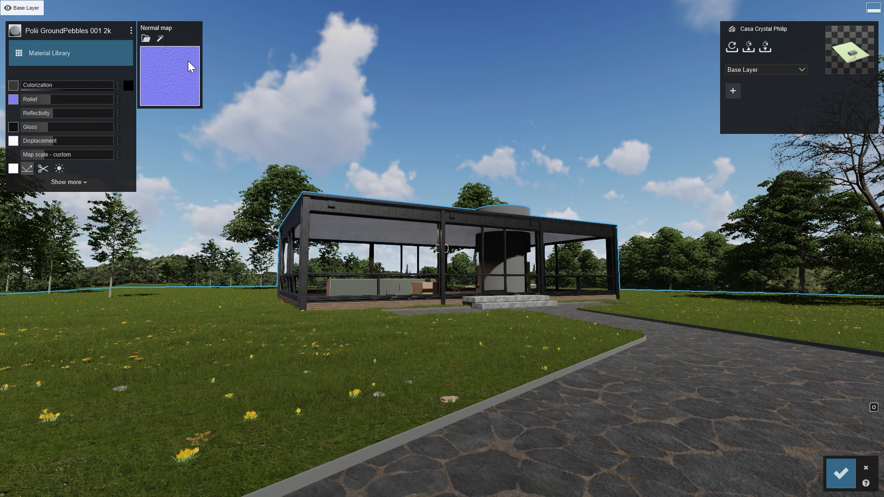
{"action": "left_click", "coordinate": [157, 37]}
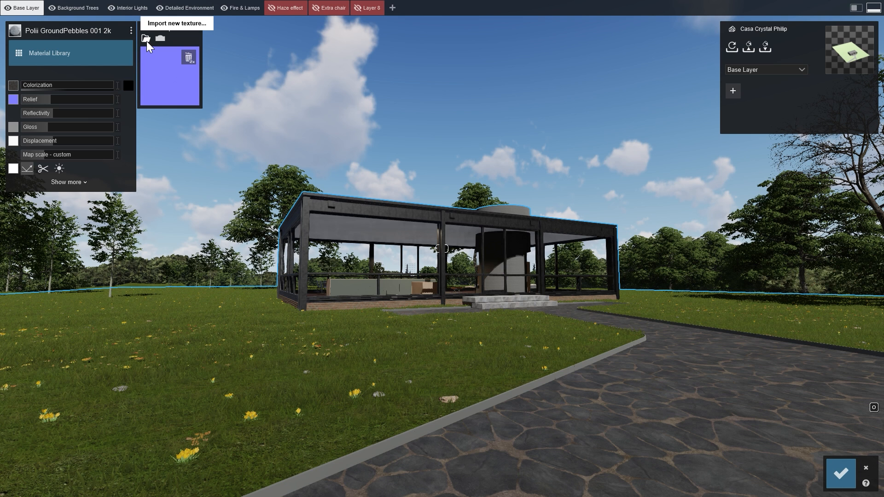
{"action": "left_click", "coordinate": [147, 41]}
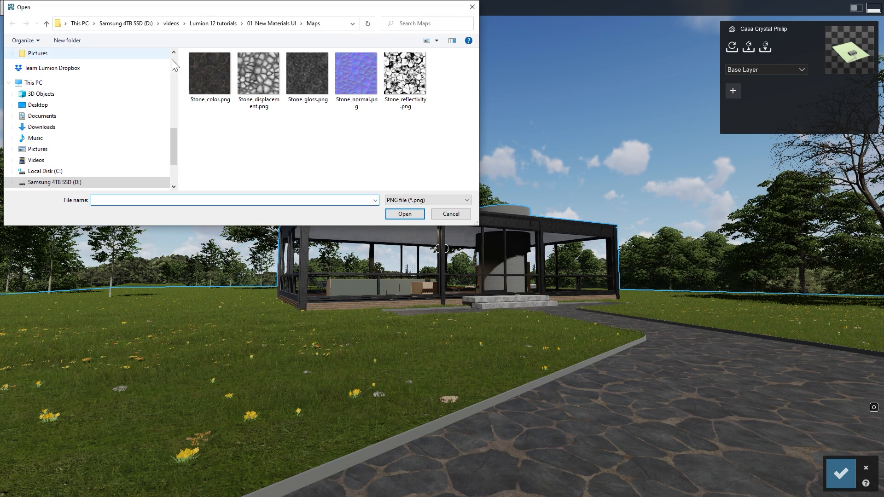
{"action": "left_click", "coordinate": [338, 76]}
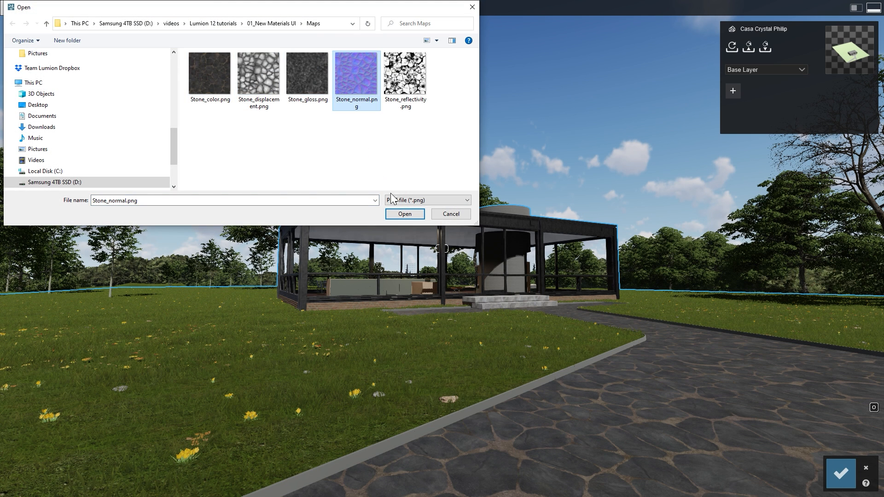
{"action": "left_click", "coordinate": [398, 213]}
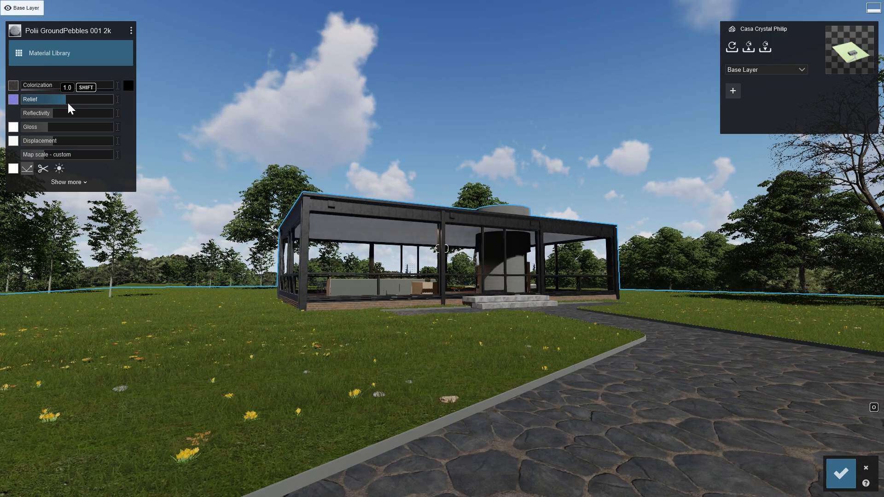
{"action": "mouse_move", "coordinate": [67, 101]}
{"action": "left_mouse_down"}
{"action": "mouse_move", "coordinate": [103, 103]}
{"action": "mouse_move", "coordinate": [72, 105]}
{"action": "left_mouse_up"}
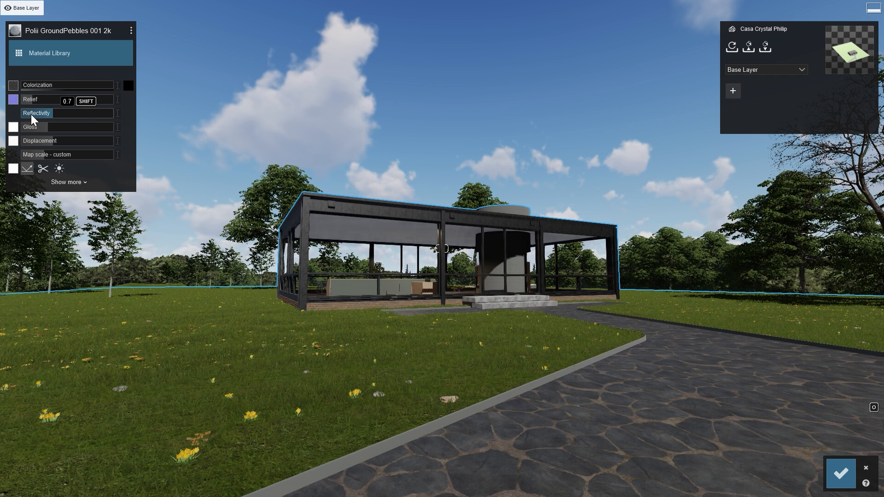
- Import Stone_reflectivity.png as the path material's reflectivity map, adjust Reflectivity, and have the texture mask reflectivity
{"action": "left_click", "coordinate": [14, 170]}
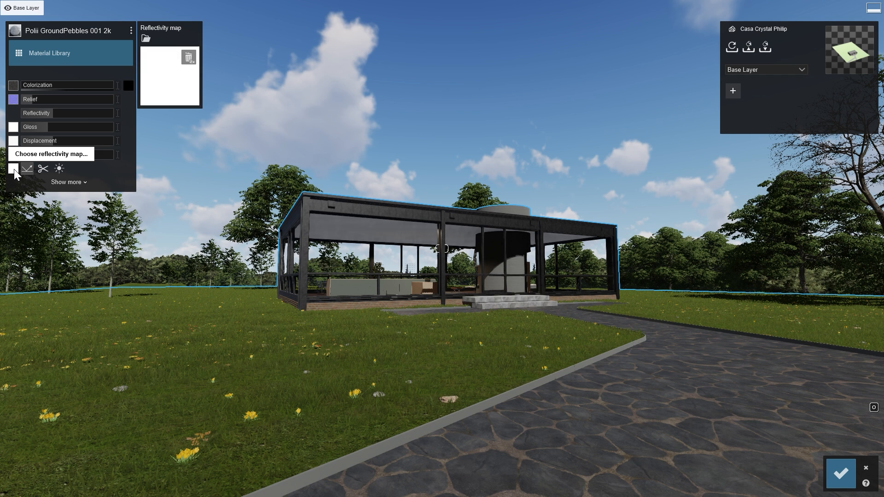
{"action": "left_click", "coordinate": [146, 38]}
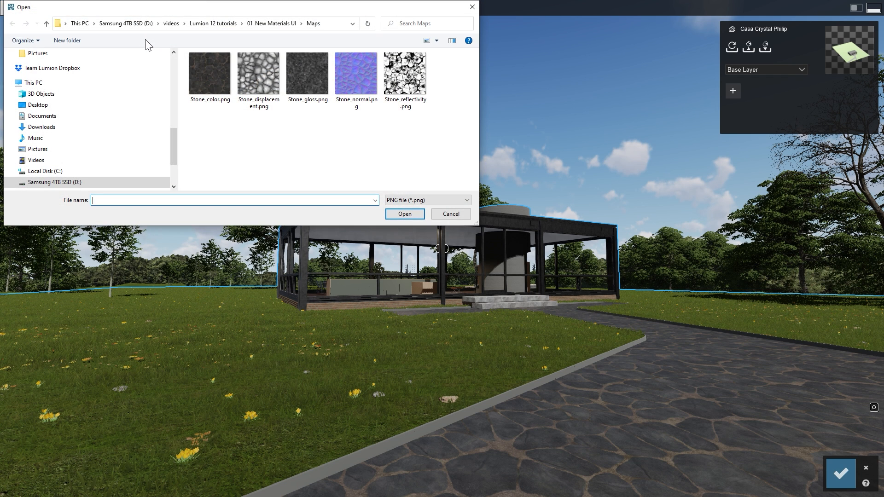
{"action": "left_click", "coordinate": [401, 83]}
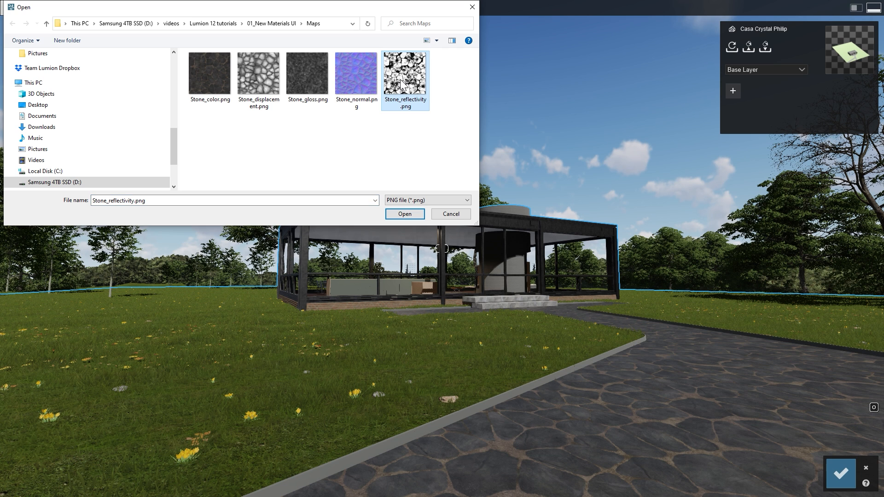
{"action": "left_click", "coordinate": [403, 213]}
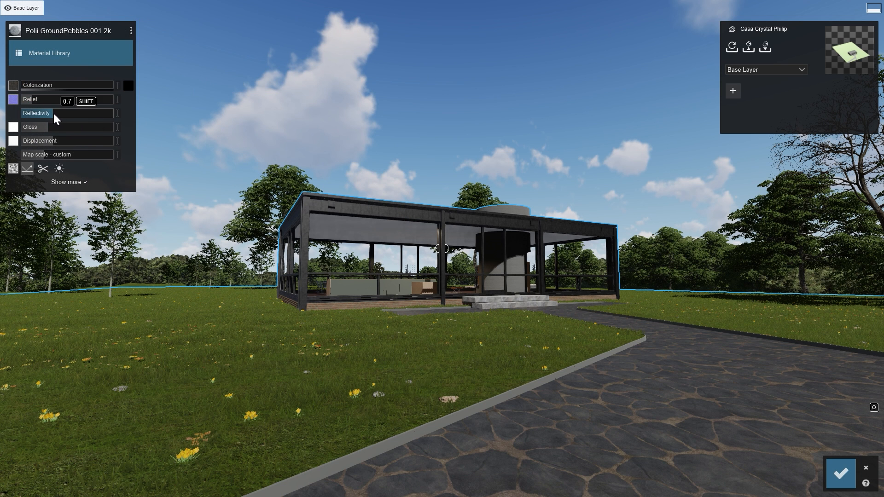
{"action": "mouse_move", "coordinate": [54, 112]}
{"action": "left_mouse_down"}
{"action": "mouse_move", "coordinate": [117, 120]}
{"action": "mouse_move", "coordinate": [0, 105]}
{"action": "mouse_move", "coordinate": [68, 109]}
{"action": "mouse_move", "coordinate": [59, 114]}
{"action": "left_mouse_up"}
{"action": "left_click", "coordinate": [42, 169]}
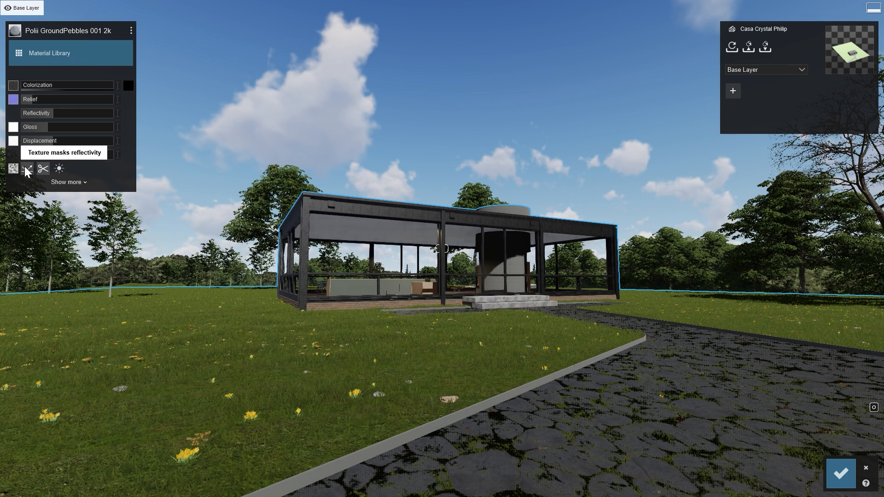
{"action": "left_click", "coordinate": [24, 167]}
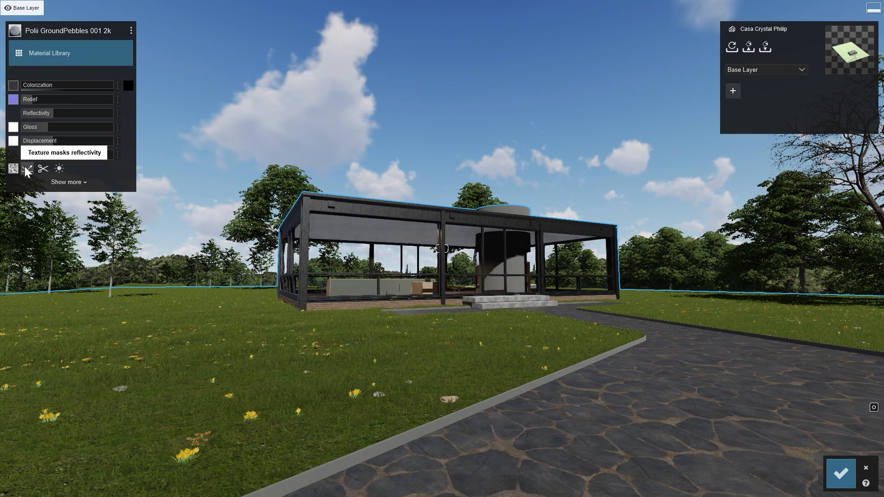
- Import Stone_gloss.png as the path material's gloss map and set Gloss to 1.8
{"action": "left_click", "coordinate": [14, 127]}
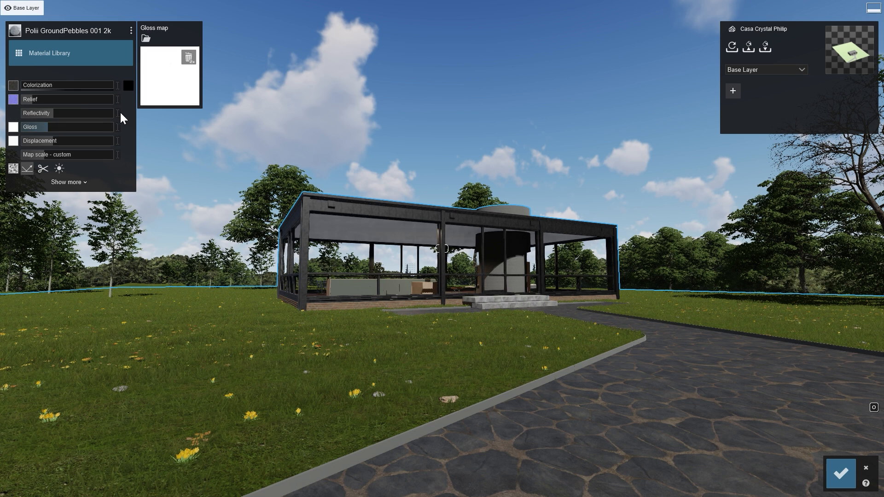
{"action": "left_click", "coordinate": [146, 38]}
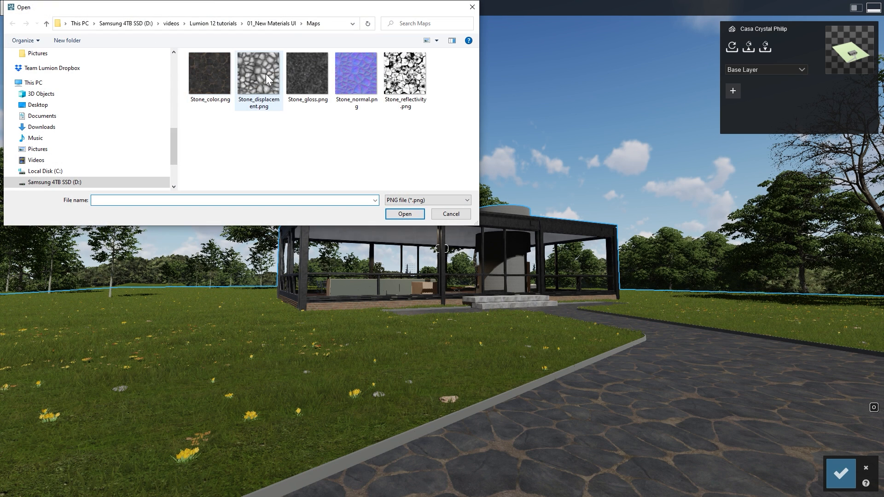
{"action": "left_click", "coordinate": [294, 77]}
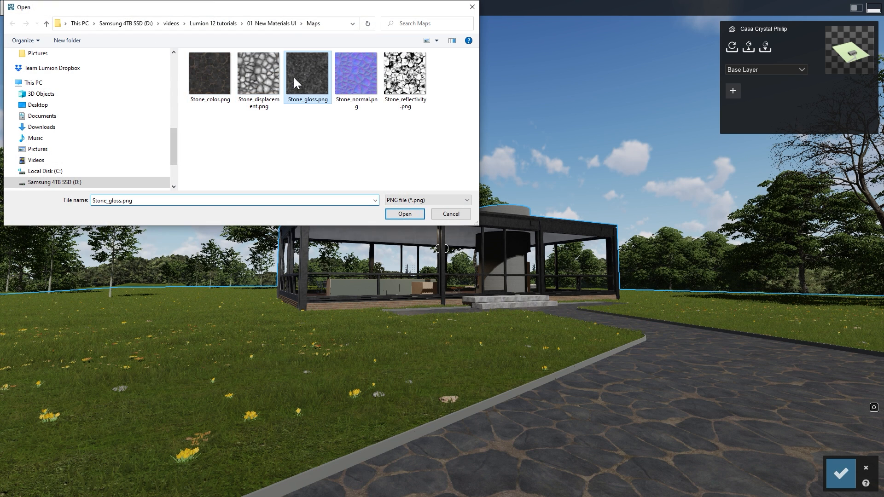
{"action": "left_click", "coordinate": [394, 214]}
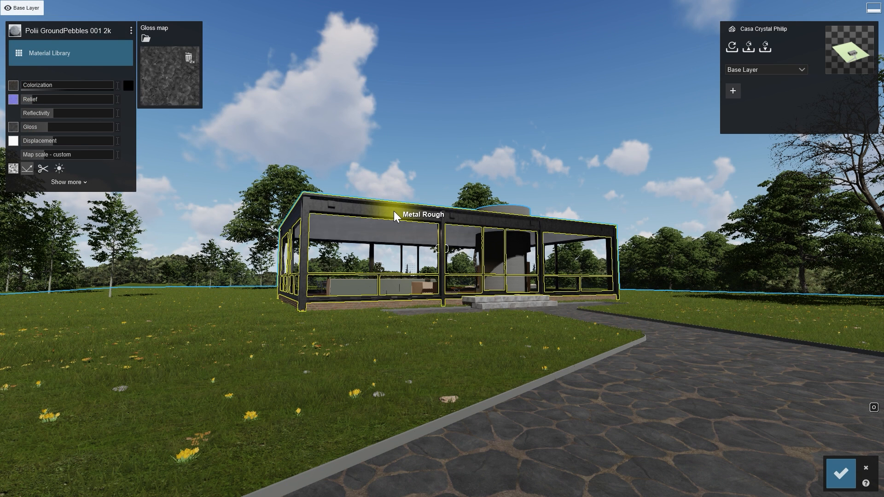
{"action": "left_click_drag", "start_coordinate": [46, 128], "coordinate": [104, 136]}
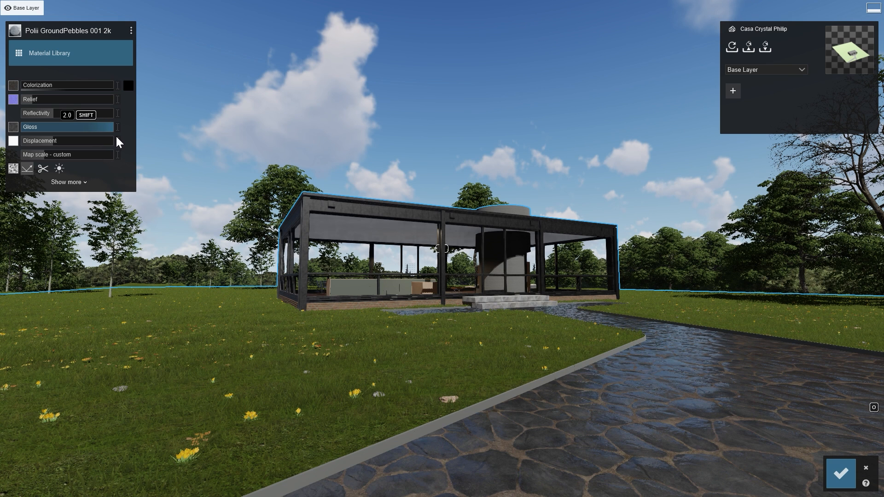
{"action": "left_click_drag", "start_coordinate": [116, 137], "coordinate": [107, 136]}
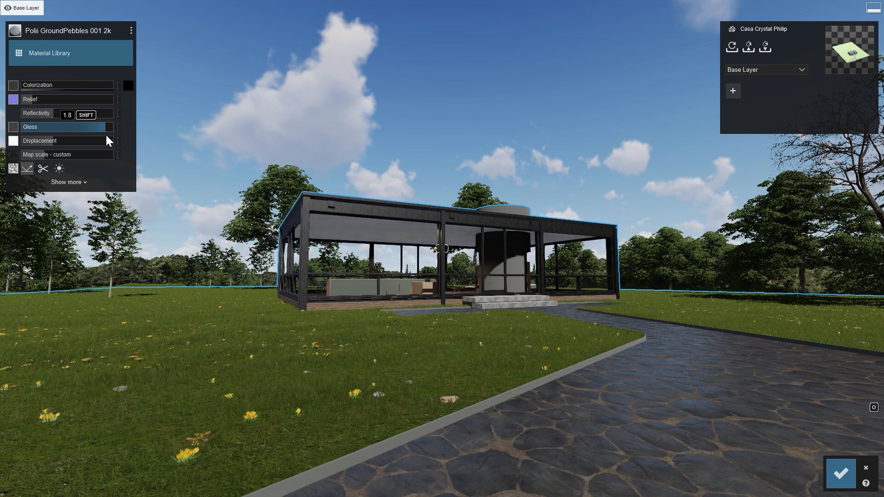
- Import Stone_displacement.png as the path material's displacement map and lower the Displacement amount
{"action": "left_click", "coordinate": [14, 140]}
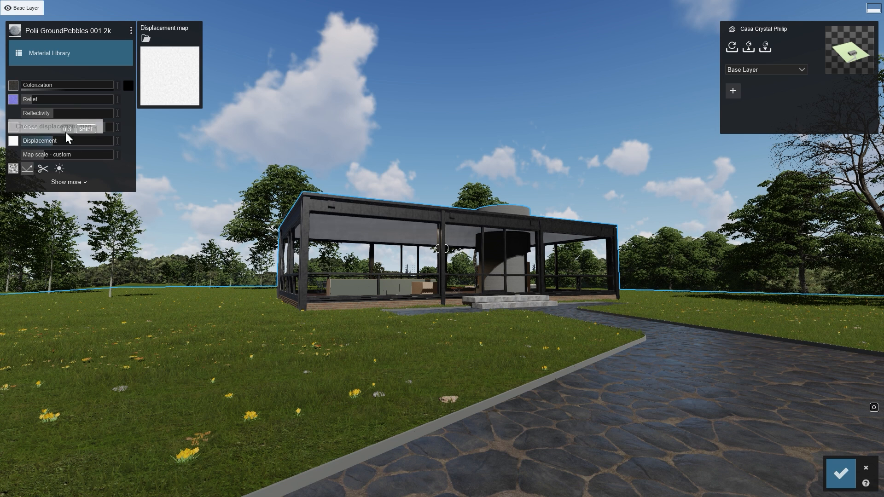
{"action": "left_click", "coordinate": [145, 40]}
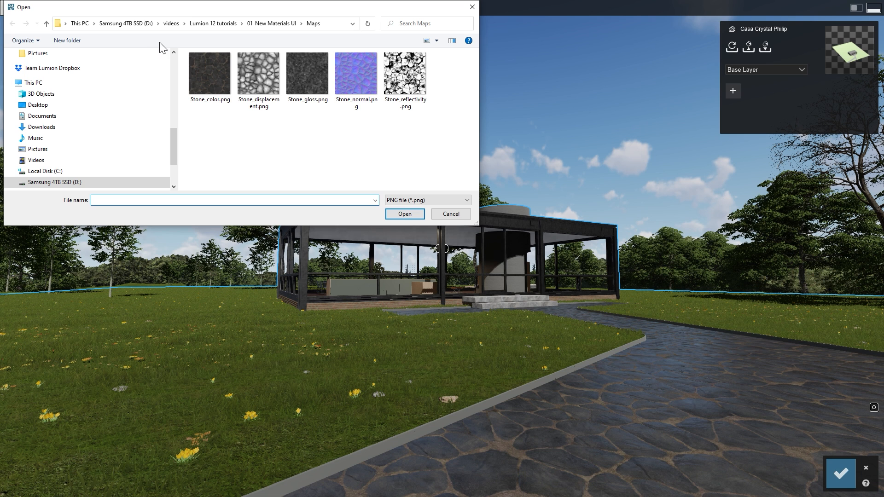
{"action": "left_click", "coordinate": [243, 71]}
{"action": "left_click", "coordinate": [392, 214]}
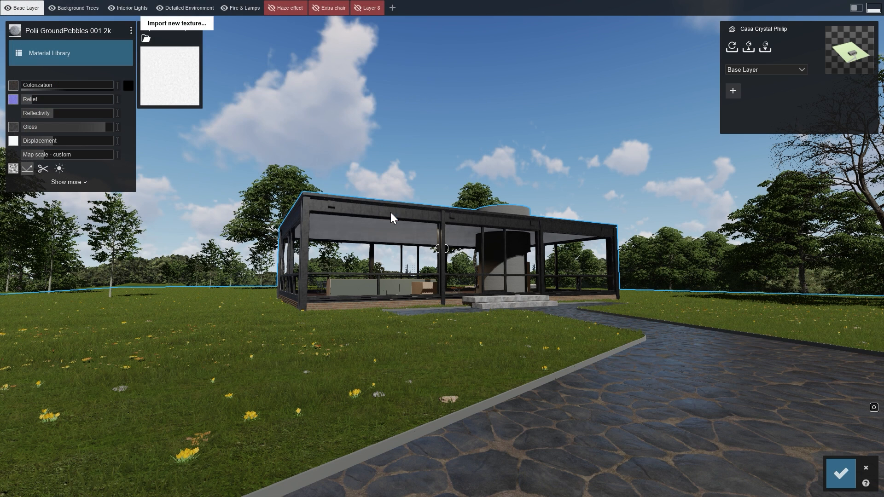
{"action": "mouse_move", "coordinate": [54, 139]}
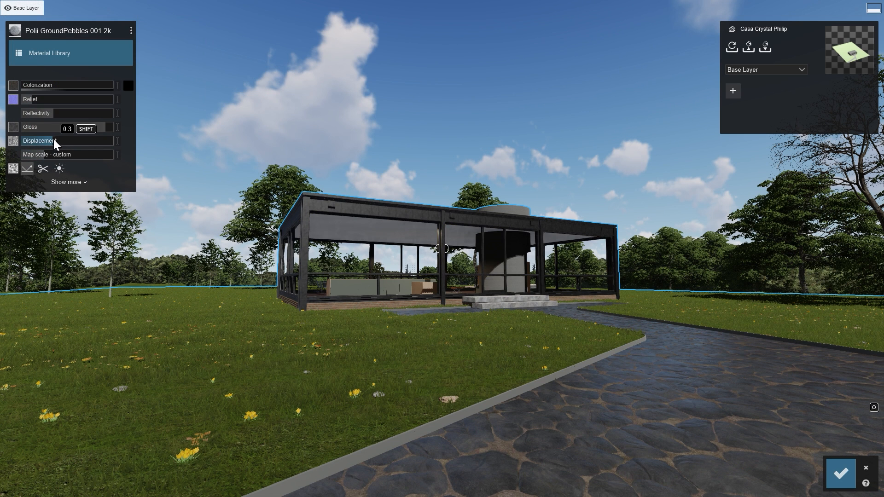
{"action": "left_click_drag", "start_coordinate": [54, 140], "coordinate": [45, 156]}
{"action": "mouse_move", "coordinate": [41, 153]}
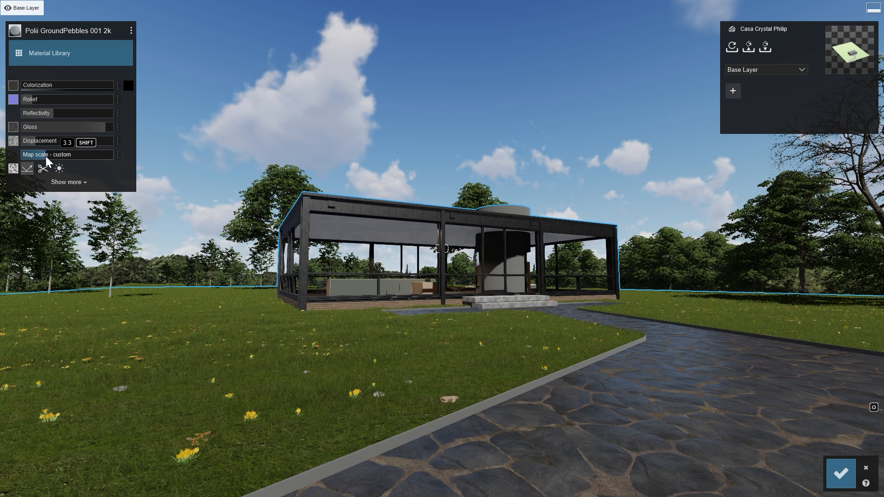
- Raise the path material's Weathering to about the middle of its range
{"action": "left_click", "coordinate": [71, 183]}
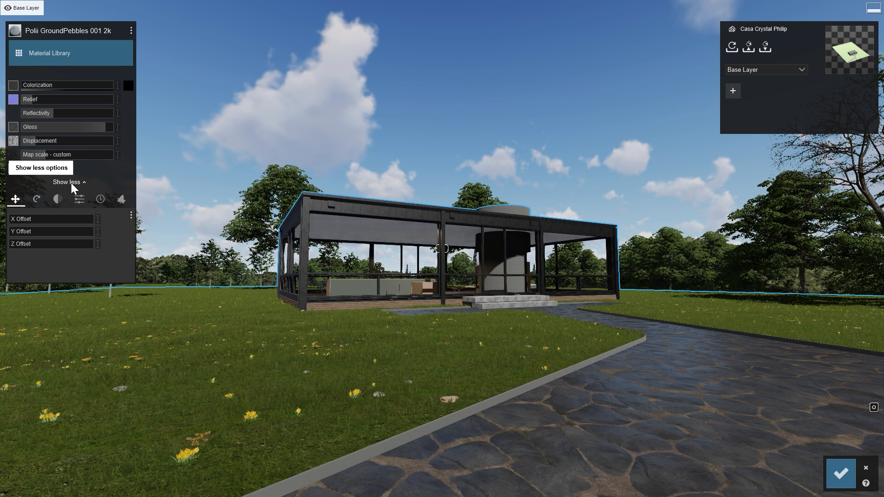
{"action": "left_click", "coordinate": [99, 200]}
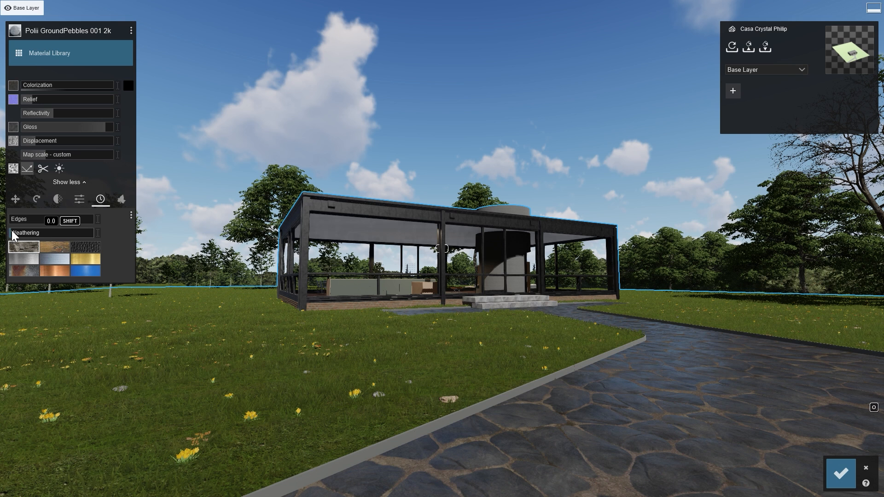
{"action": "left_click_drag", "start_coordinate": [12, 233], "coordinate": [48, 234]}
{"action": "left_click_drag", "start_coordinate": [71, 233], "coordinate": [52, 228]}
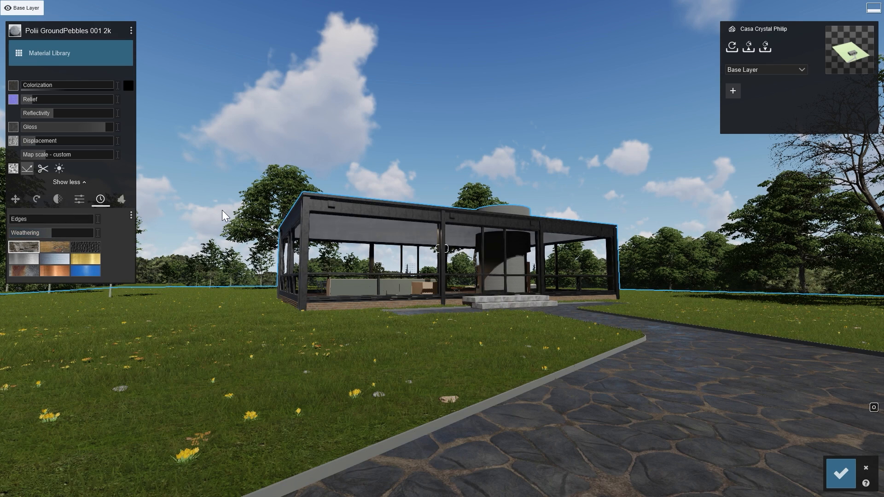
- Save the material changes, restore the Exterior - Spring camera in Photo mode and update its preview
{"action": "left_click", "coordinate": [841, 477]}
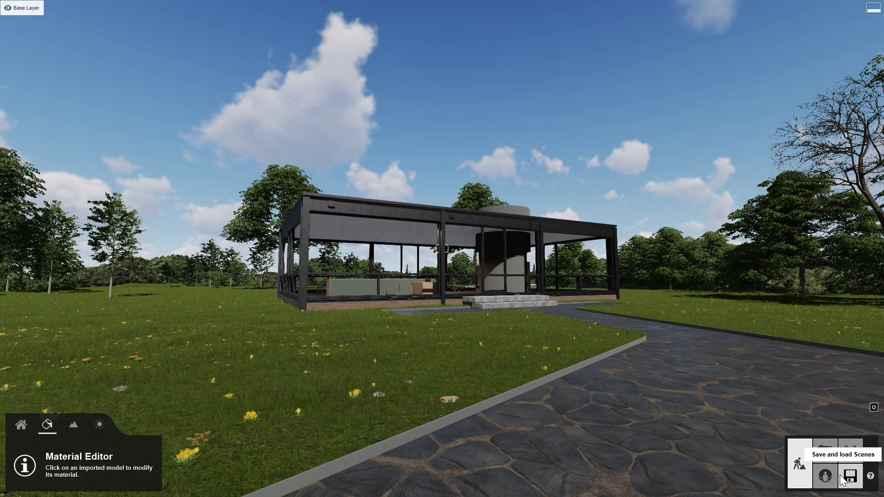
{"action": "left_click", "coordinate": [828, 454]}
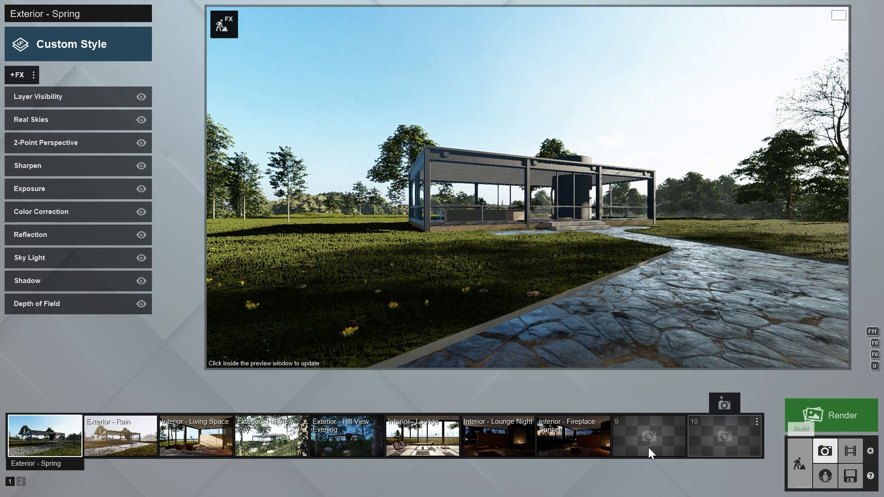
{"action": "left_click", "coordinate": [45, 427]}
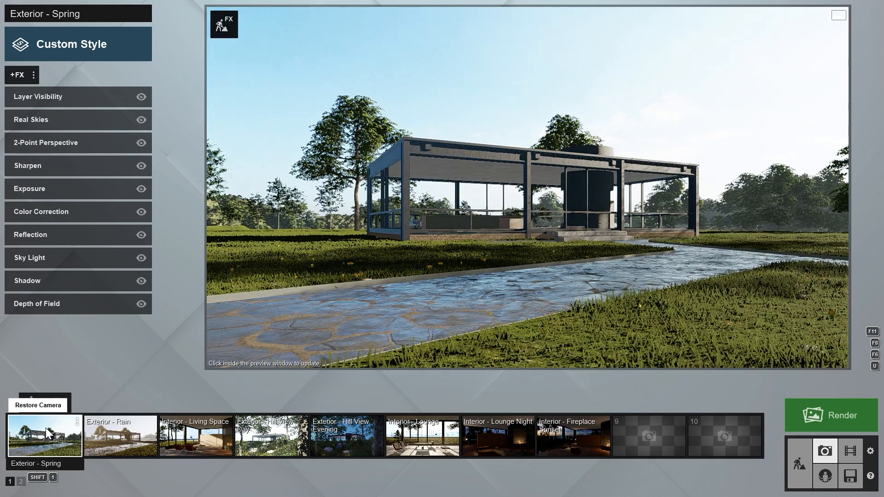
{"action": "left_click", "coordinate": [412, 336]}
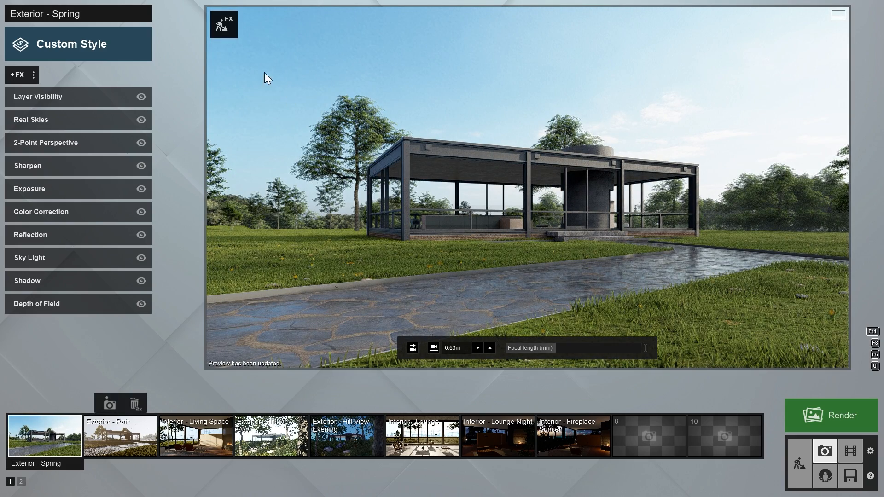
- With photo effects visible, lower the path material's Gloss slightly and raise its Relief to about mid-range and its Displacement well above that
{"action": "left_click", "coordinate": [225, 30]}
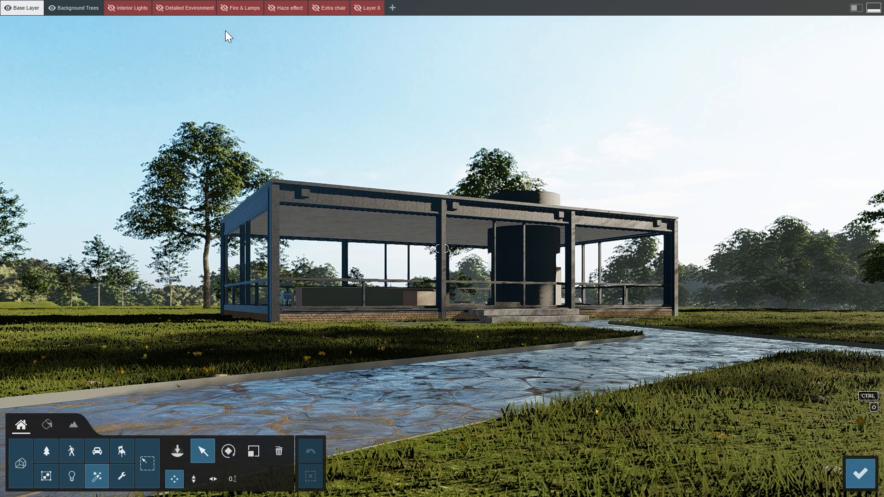
{"action": "left_click", "coordinate": [48, 427]}
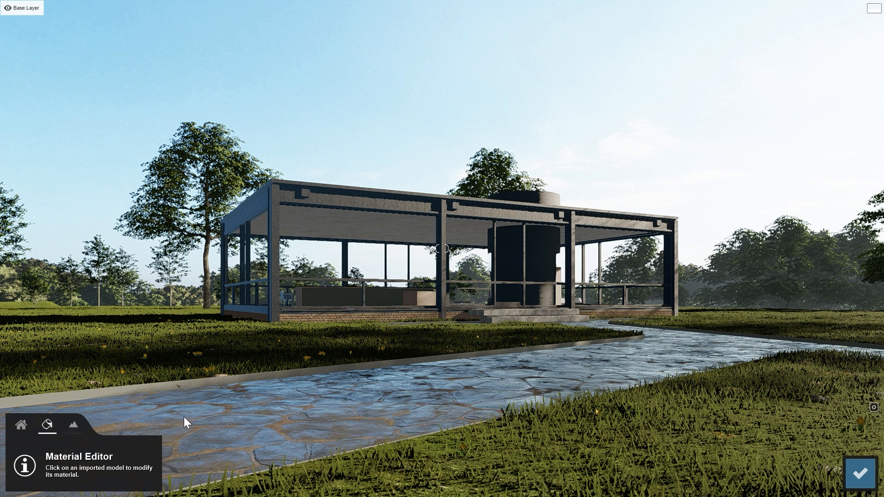
{"action": "left_click", "coordinate": [213, 417]}
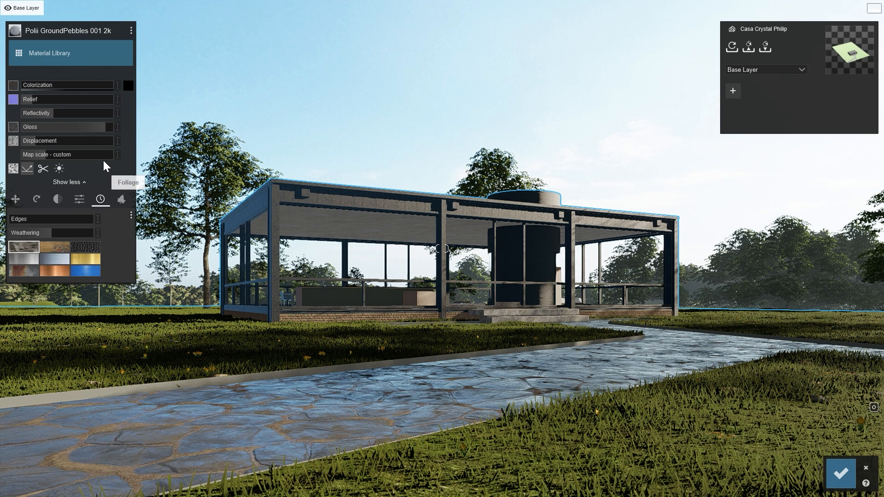
{"action": "left_click_drag", "start_coordinate": [98, 127], "coordinate": [88, 131]}
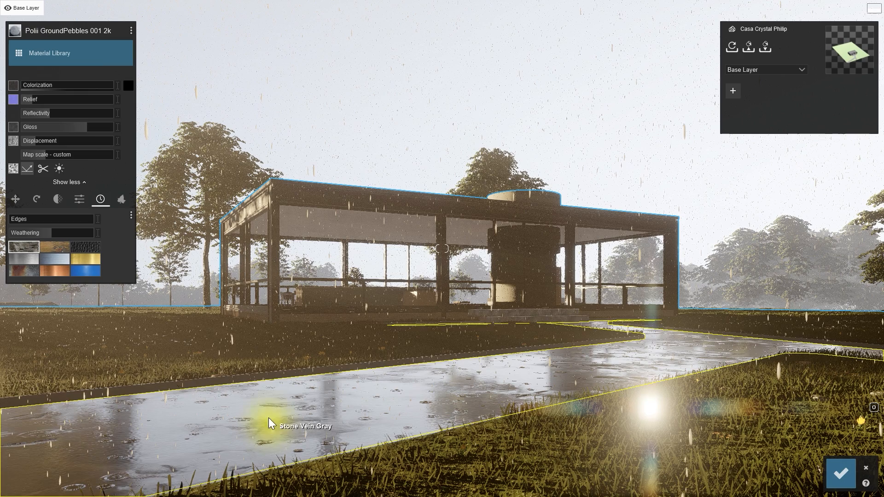
{"action": "left_click_drag", "start_coordinate": [32, 100], "coordinate": [63, 113]}
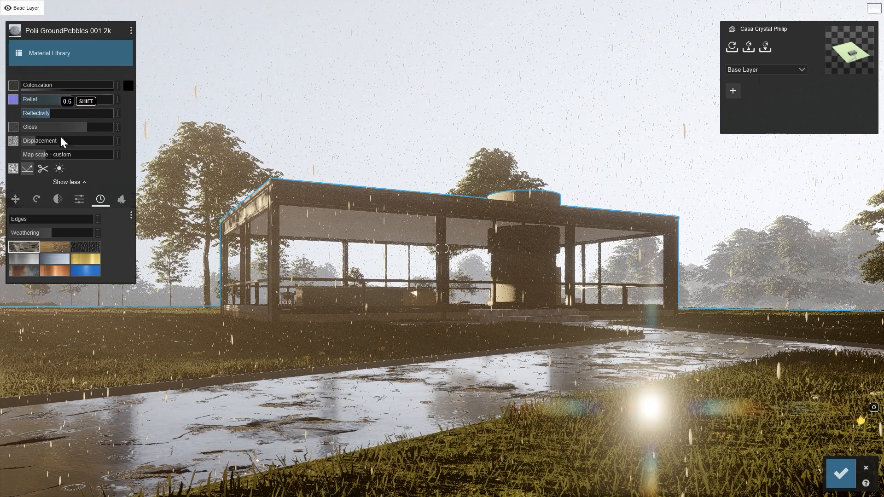
{"action": "left_click_drag", "start_coordinate": [32, 141], "coordinate": [79, 140]}
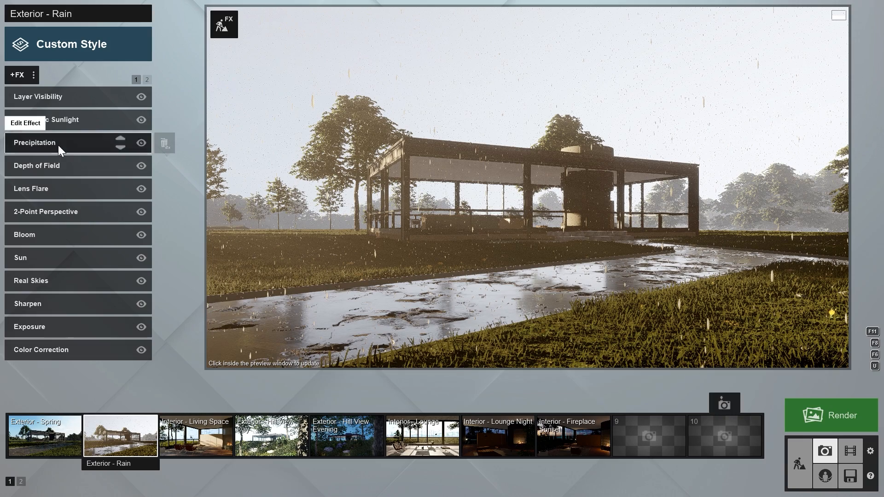
- Lower the Precipitation phase in the Exterior - Rain photo's Precipitation effect
{"action": "left_click", "coordinate": [58, 145]}
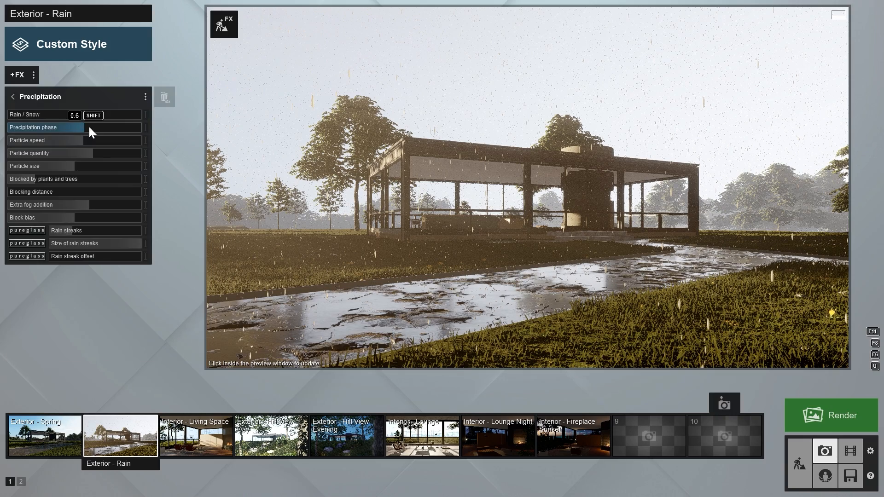
{"action": "left_click_drag", "start_coordinate": [83, 127], "coordinate": [65, 131]}
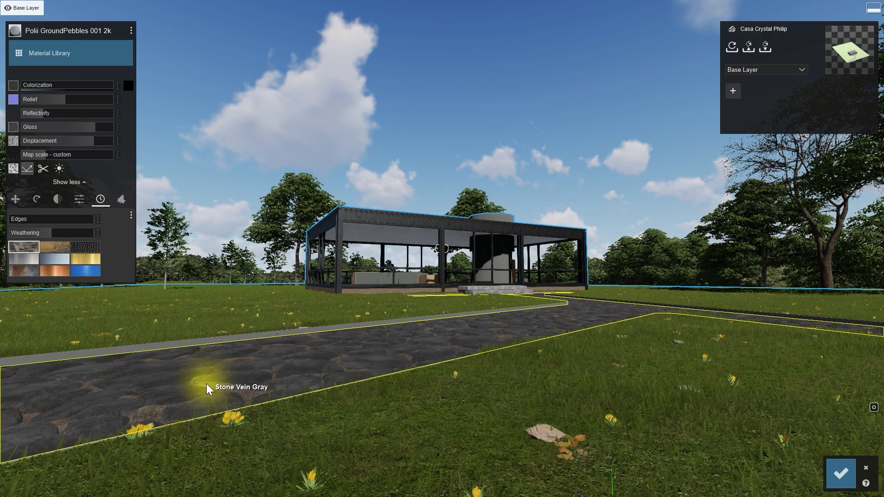
- Save the path material to the custom materials under the name "custom stones"
{"action": "left_click", "coordinate": [132, 31]}
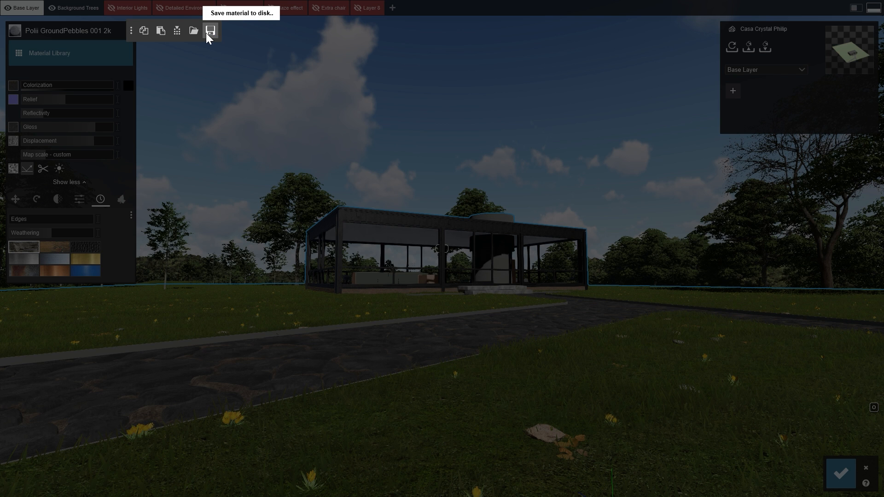
{"action": "left_click", "coordinate": [180, 28]}
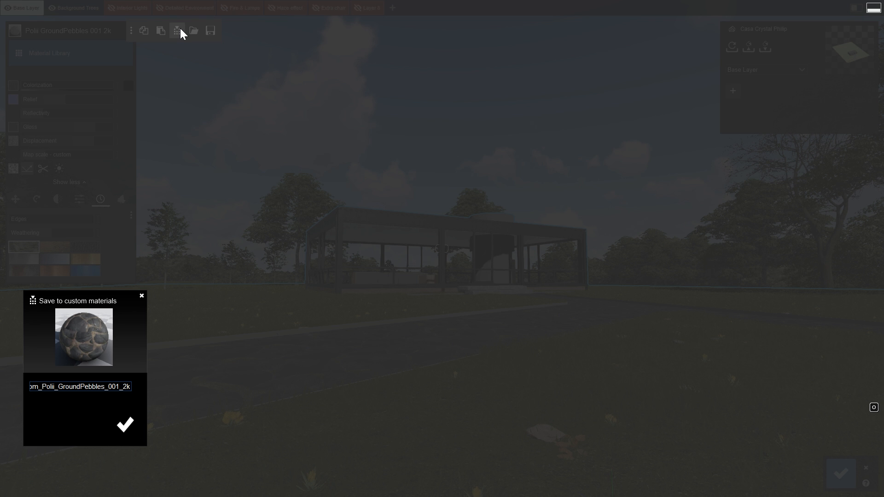
{"action": "key", "text": "ctrl+a"}
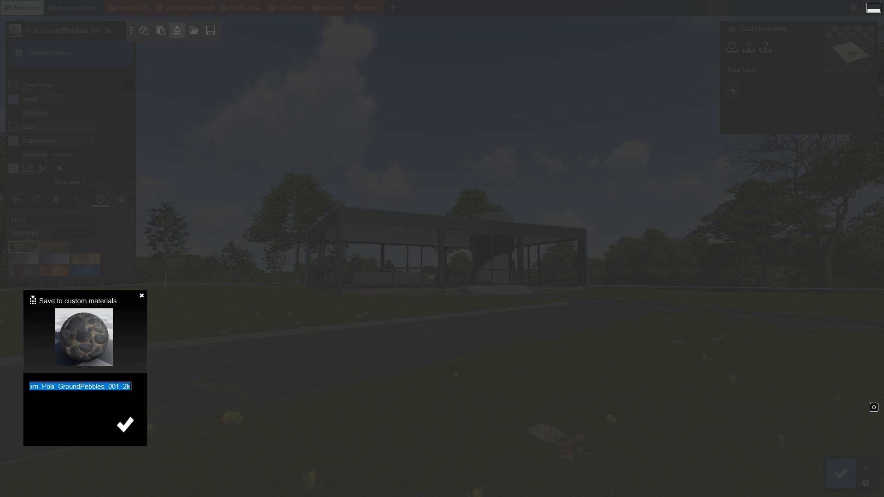
{"action": "type", "text": "custom sto"}
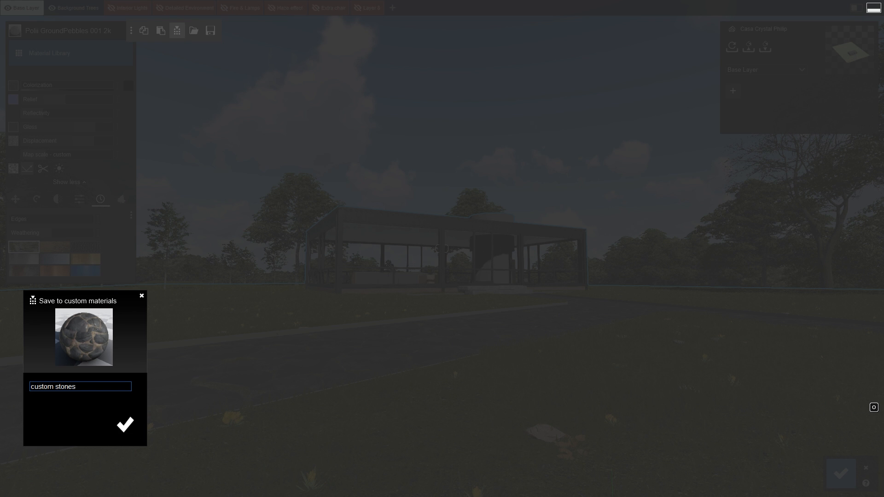
{"action": "type", "text": "nes"}
{"action": "left_click", "coordinate": [125, 424]}
- Check the custom and Outdoor materials in the material library and replace the path's material with a new Standard material
{"action": "left_click", "coordinate": [66, 54]}
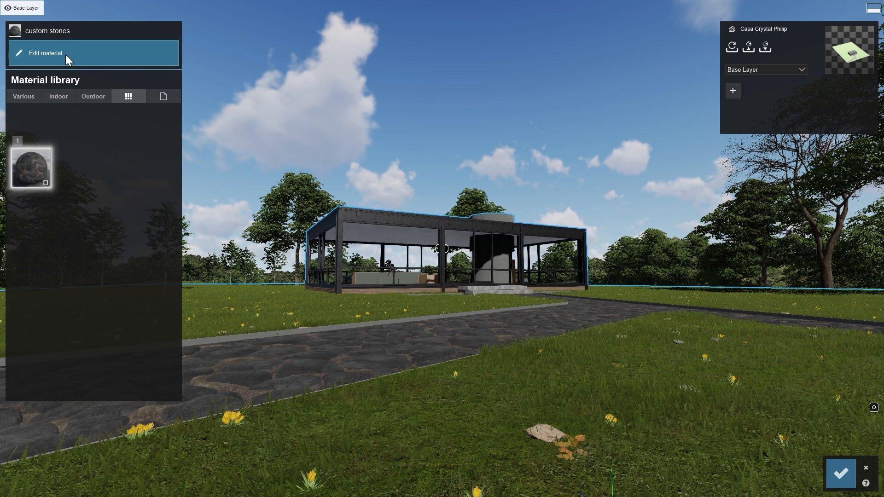
{"action": "left_click", "coordinate": [87, 96]}
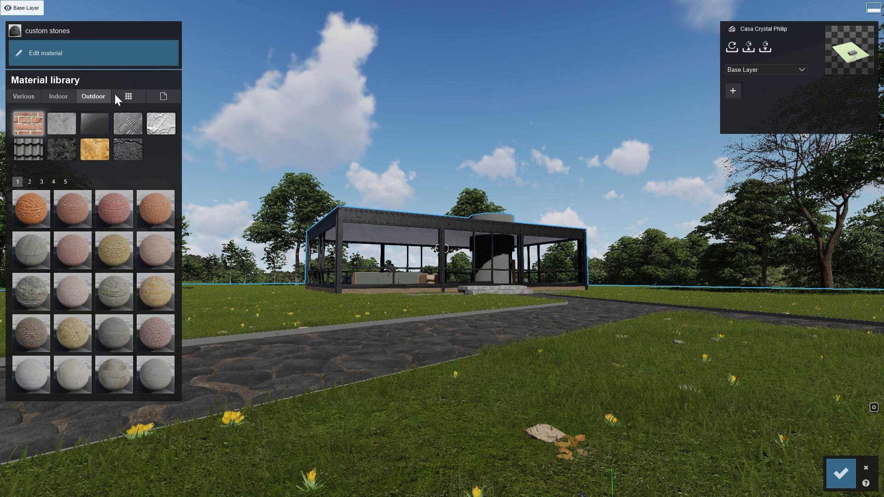
{"action": "left_click", "coordinate": [122, 94]}
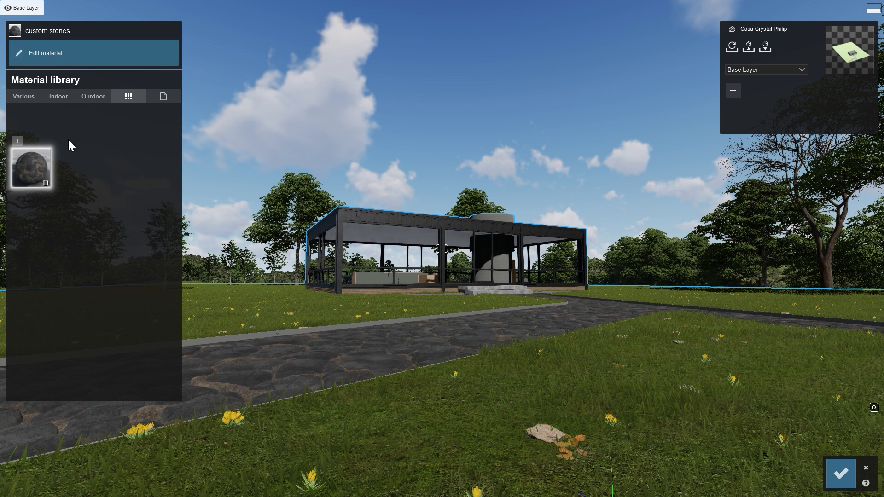
{"action": "left_click", "coordinate": [163, 97]}
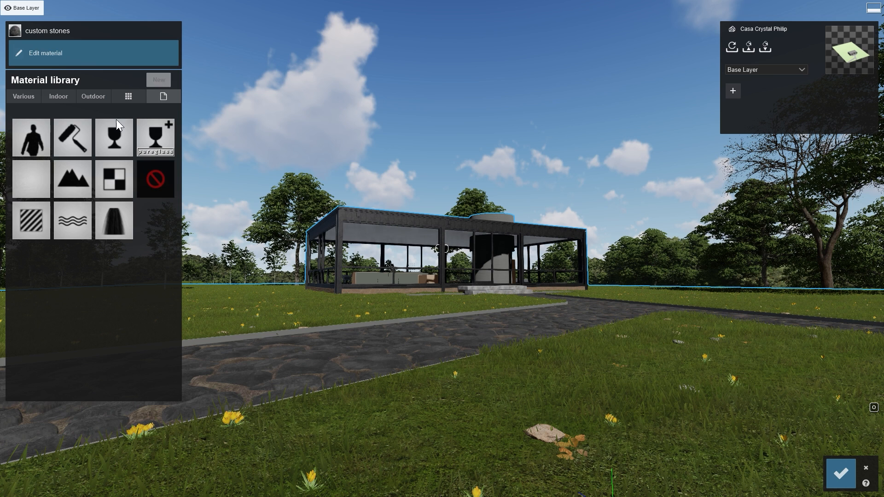
{"action": "left_click", "coordinate": [24, 196]}
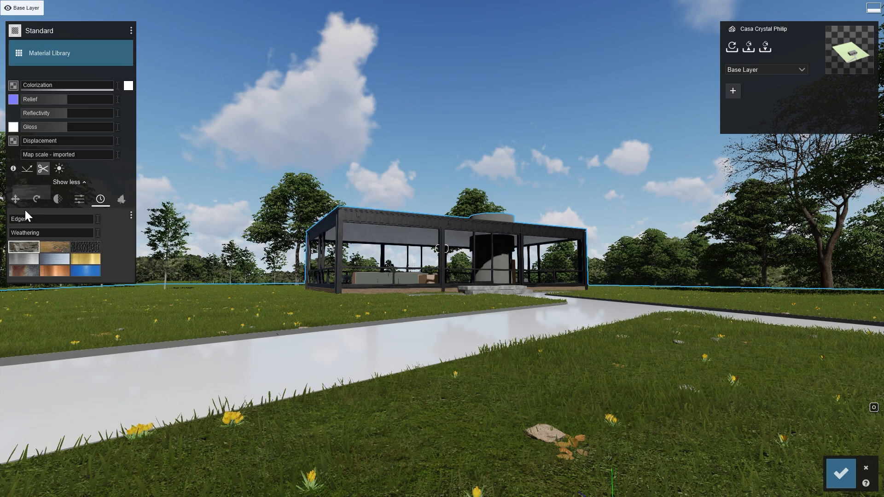